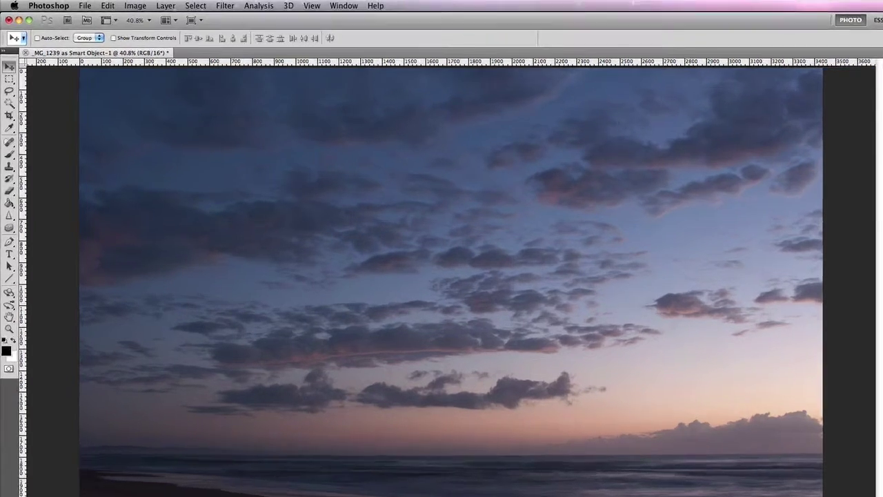
- Open the HDR Toning adjustment for the sunset photo and reposition its dialog so all settings can be reached
click(143, 5)
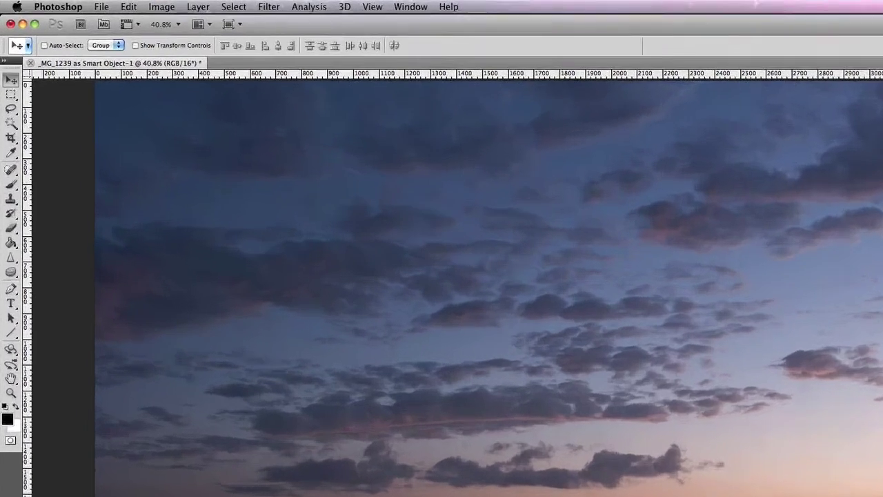
click(118, 5)
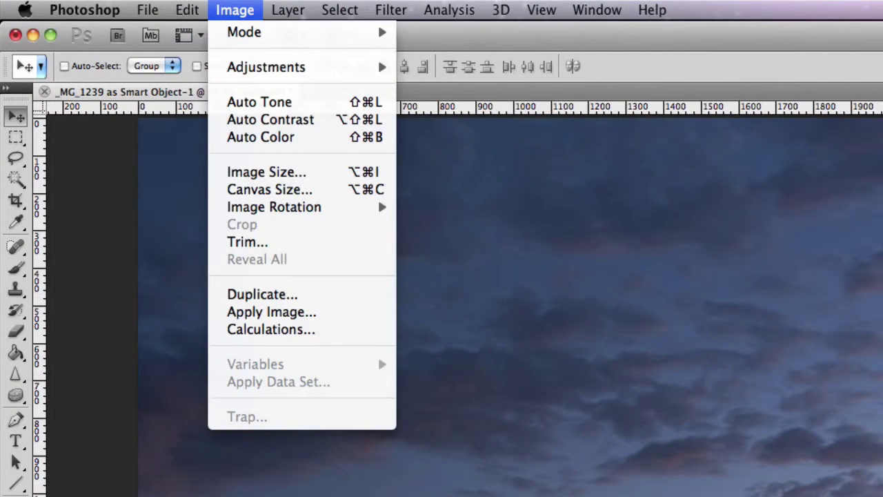
mouse_move(276, 67)
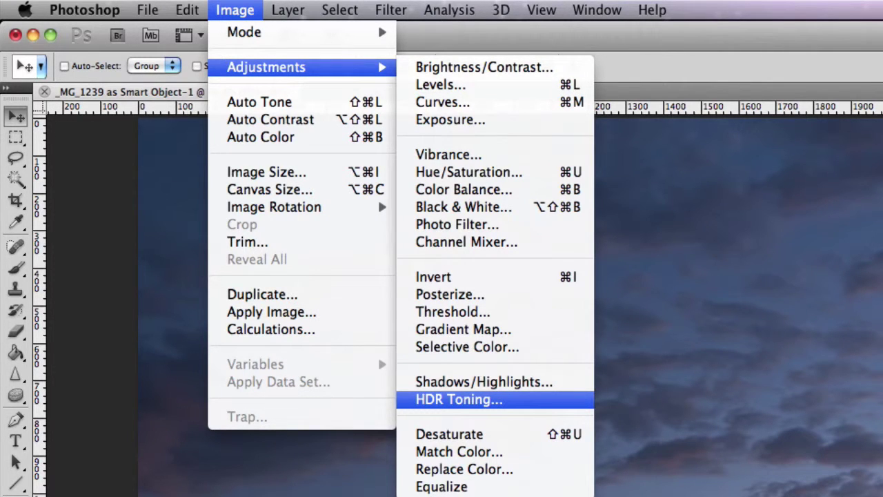
click(527, 399)
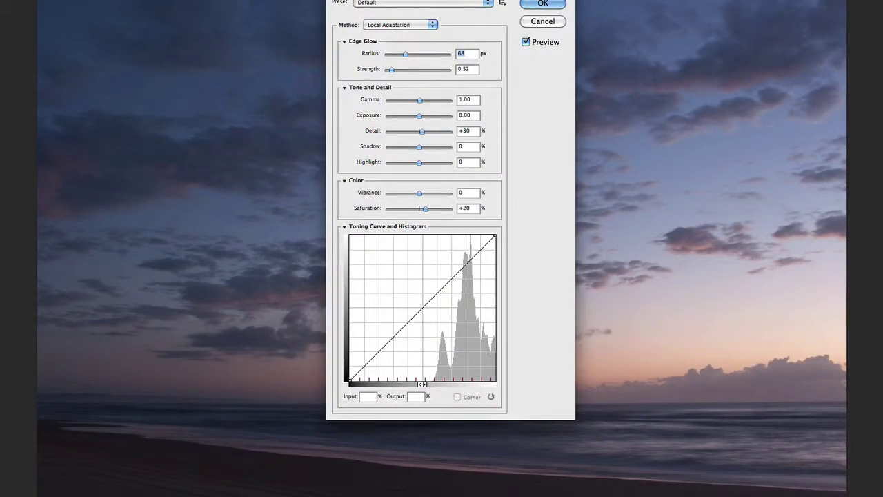
drag(482, 0, 462, 33)
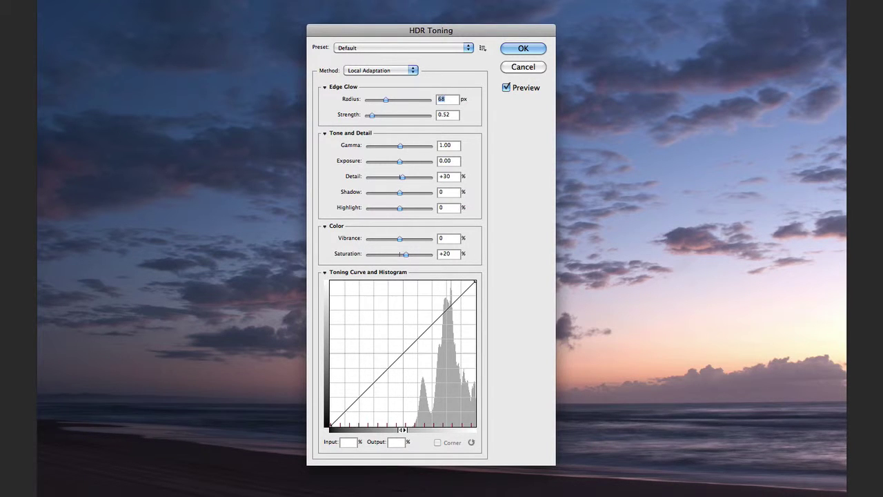
- Try the Photorealistic High Contrast and Surrealistic toning presets on the photo
click(468, 48)
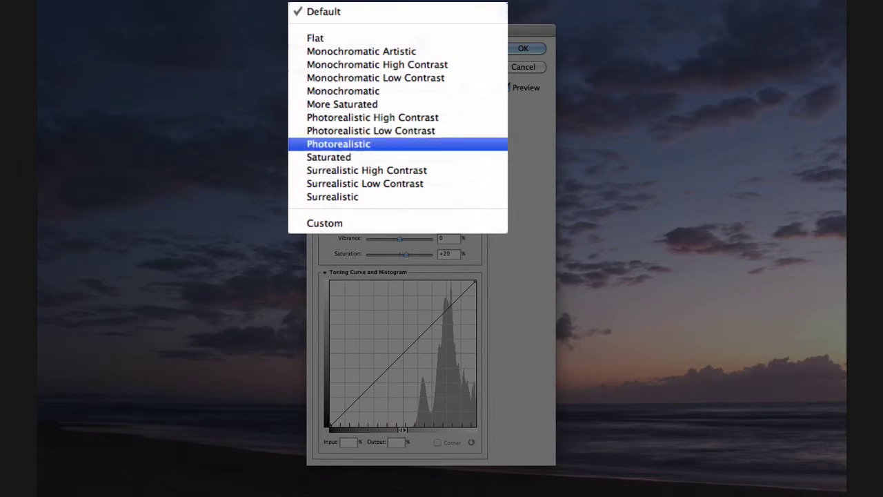
click(484, 117)
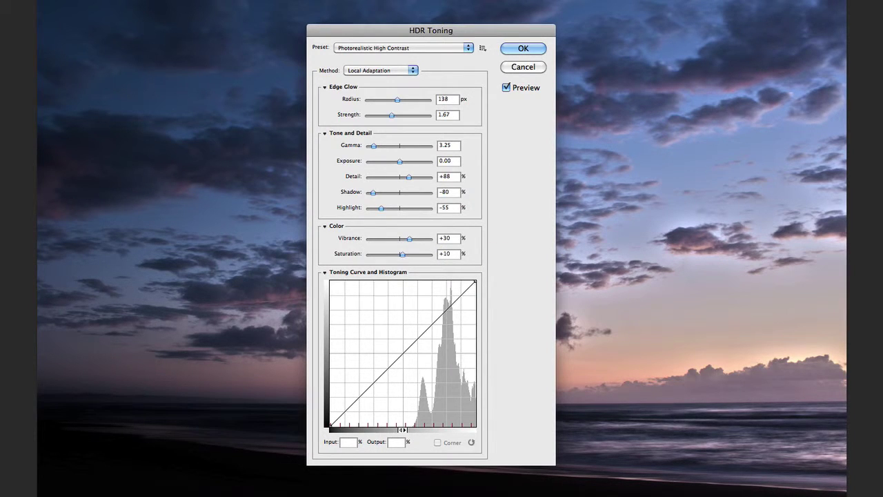
click(431, 48)
click(430, 100)
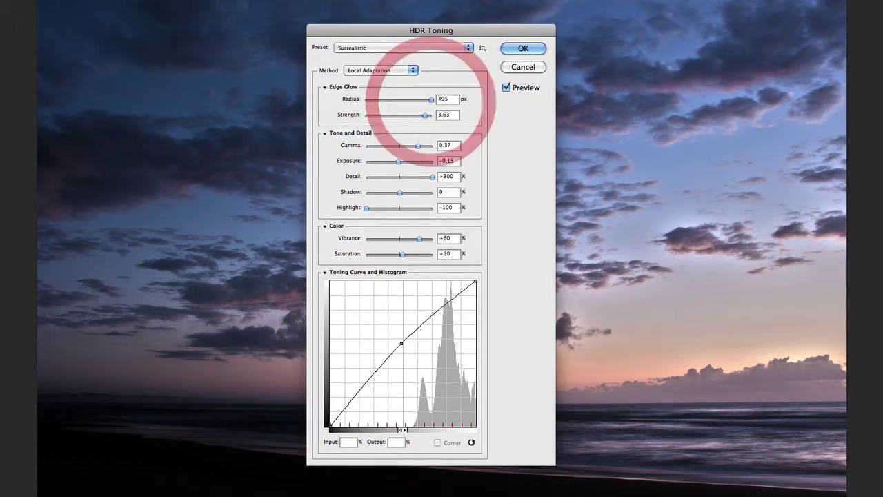
- Try the Surrealistic Low Contrast and Photorealistic presets, and return to the Default preset
click(423, 46)
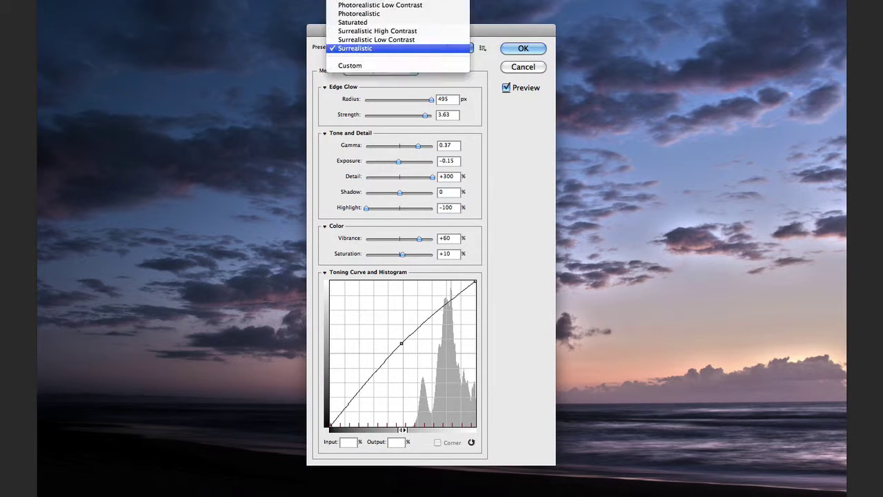
click(434, 39)
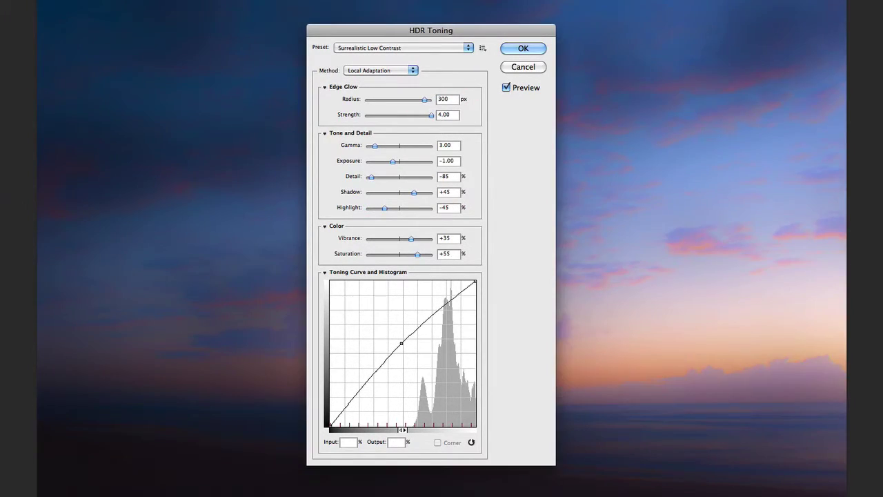
click(420, 47)
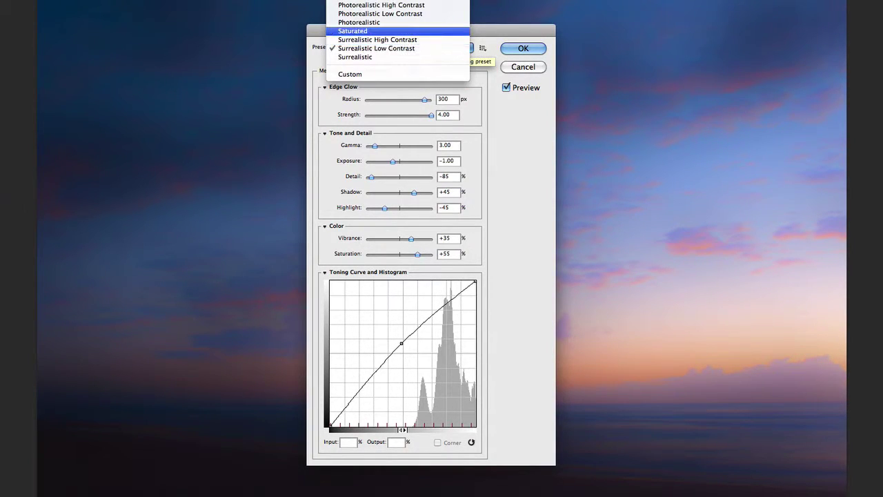
click(432, 24)
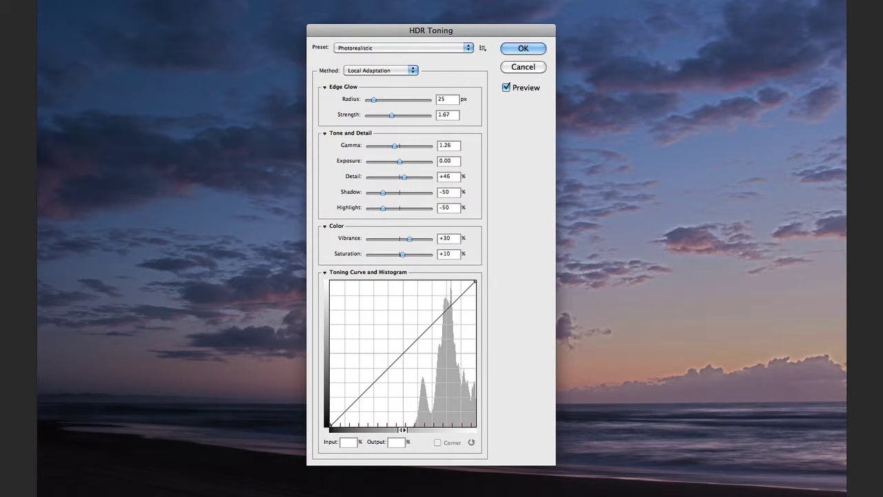
click(432, 46)
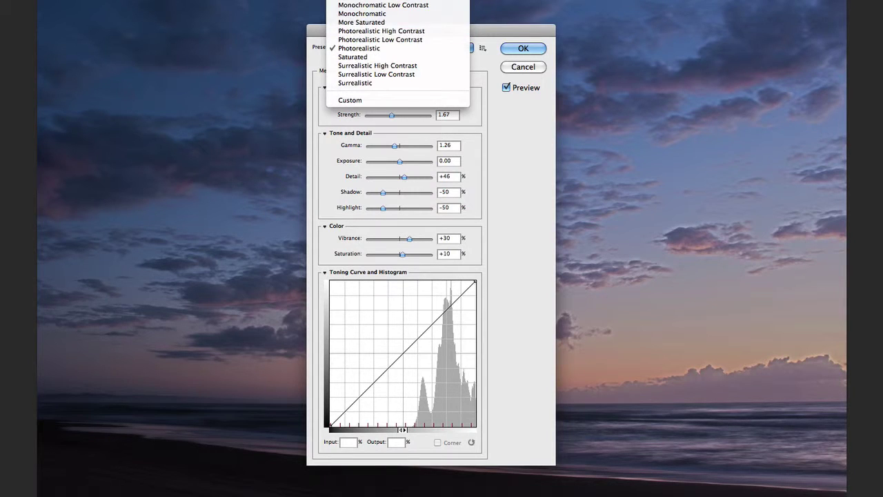
click(358, 5)
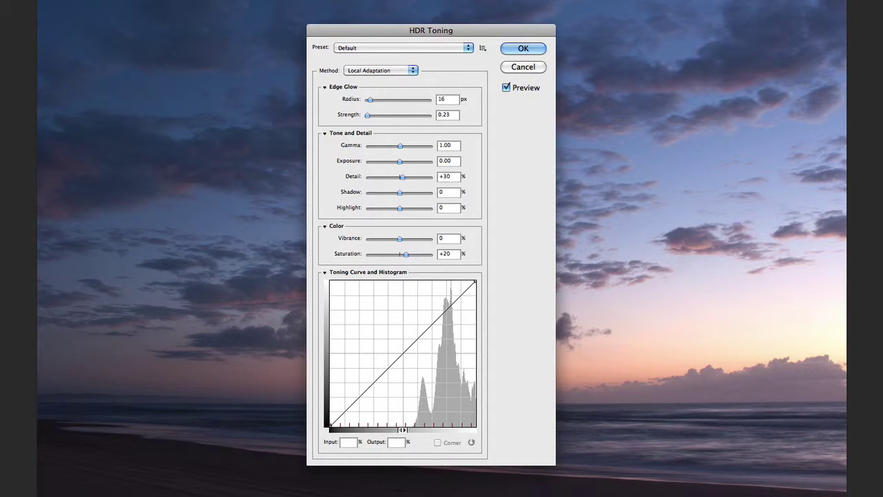
- Switch the toning method to Exposure and Gamma, try an exposure of -4.00, and reset the exposure to 0
click(380, 70)
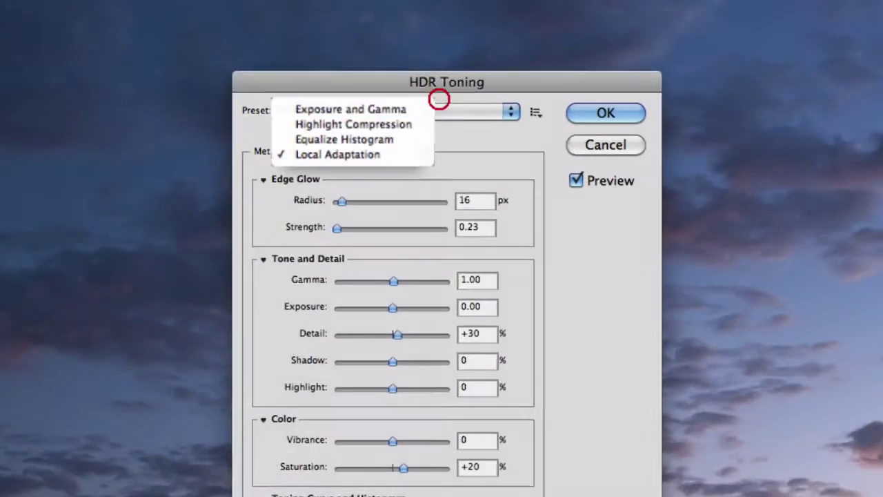
click(373, 31)
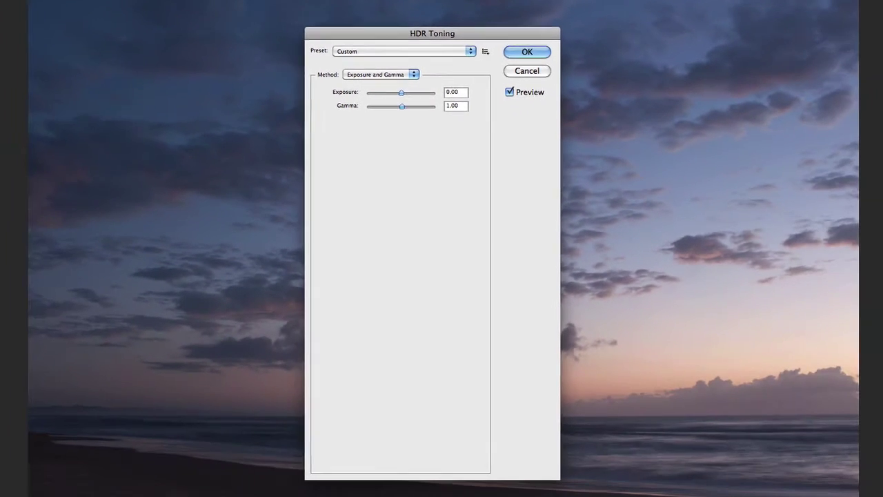
drag(394, 186, 380, 186)
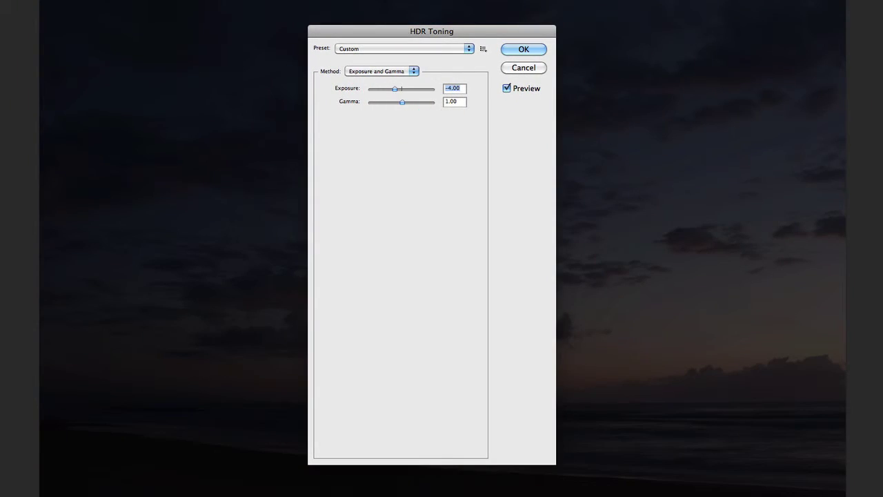
drag(395, 89, 402, 89)
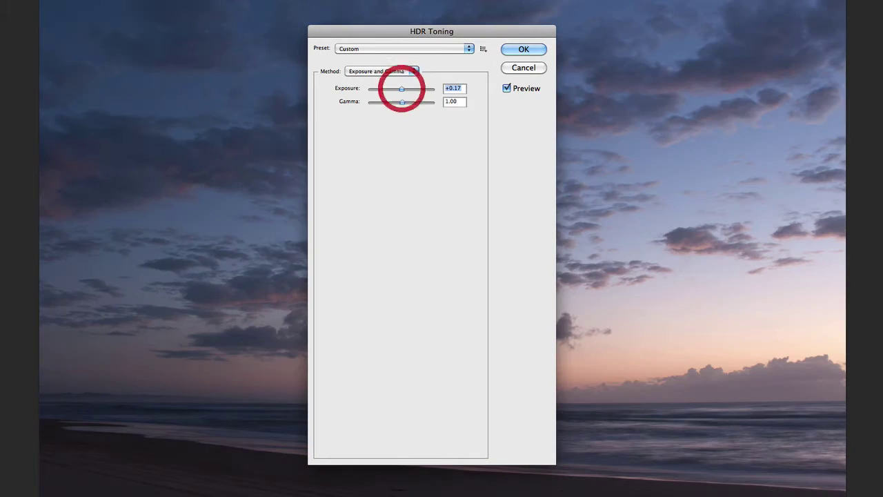
text(0)
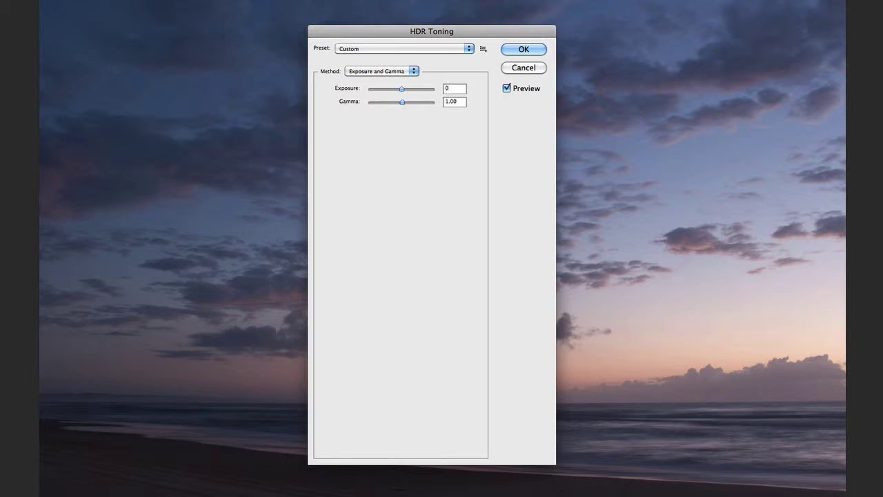
- Set the gamma to 0.68 and compare the photo with the preview off and on
mouse_move(402, 102)
mouse_down()
mouse_move(374, 103)
mouse_move(409, 103)
mouse_up()
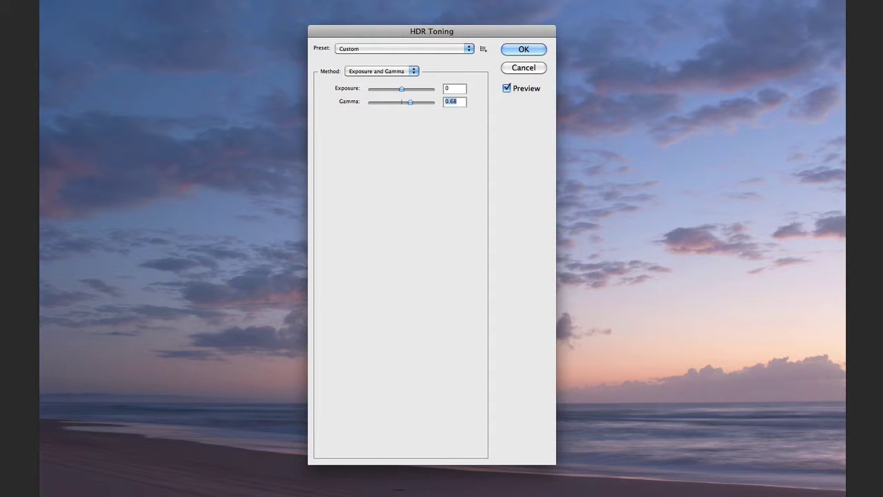
key(p)
key(p)
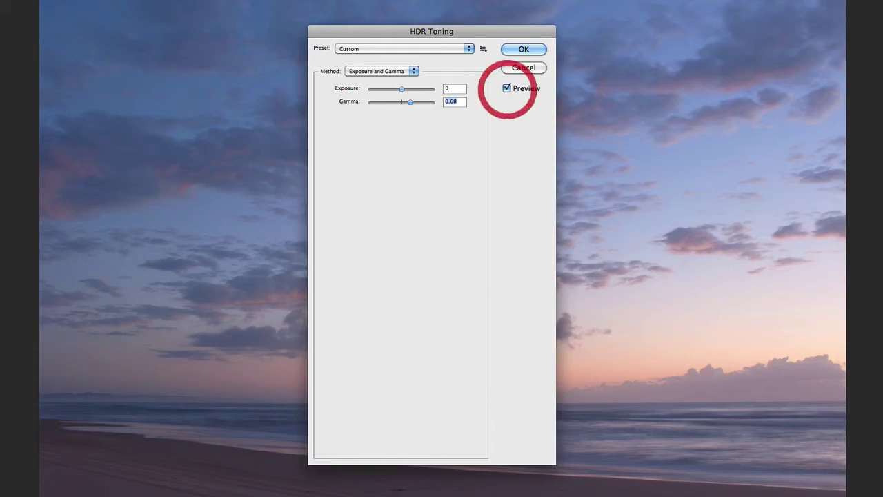
- Try the Highlight Compression and Equalize Histogram toning methods on the photo
click(381, 71)
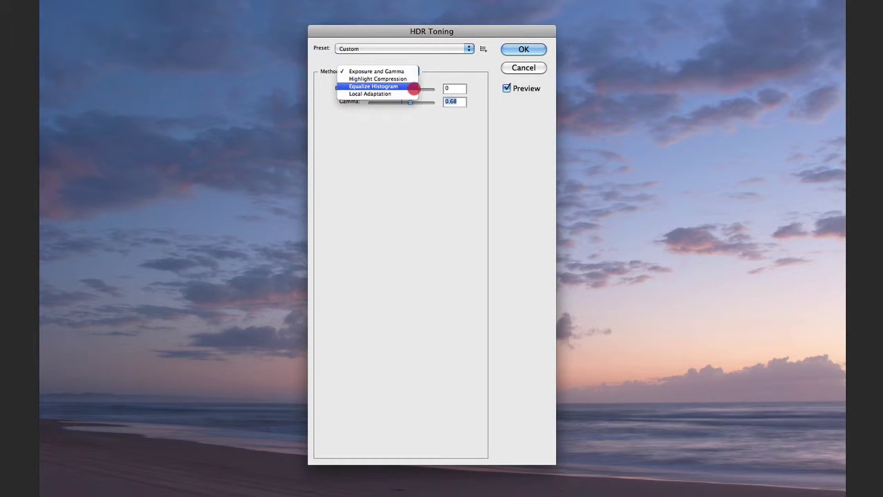
click(407, 79)
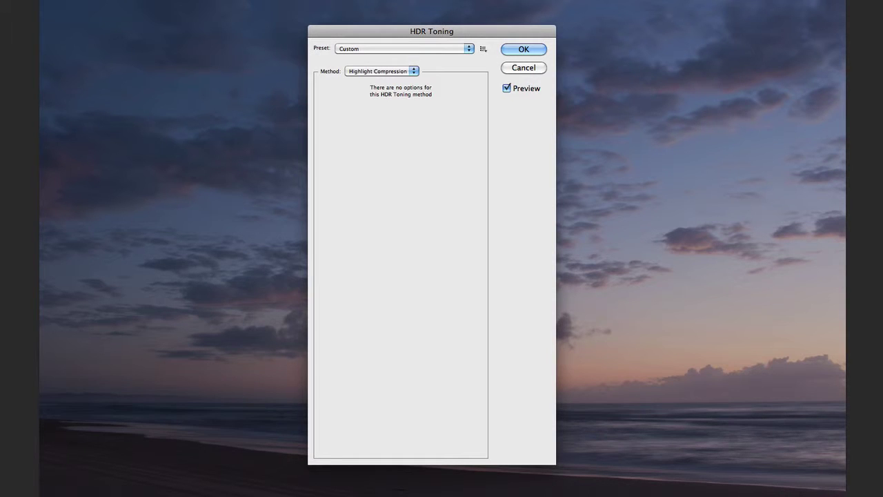
click(413, 71)
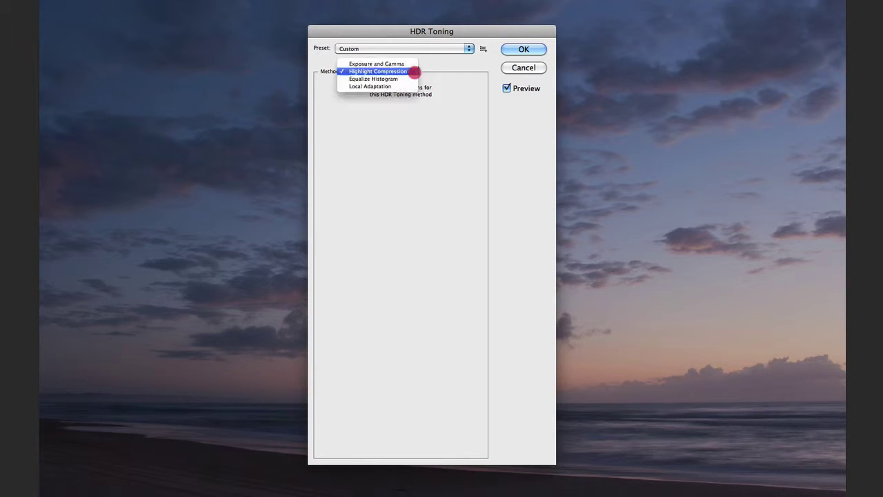
click(386, 79)
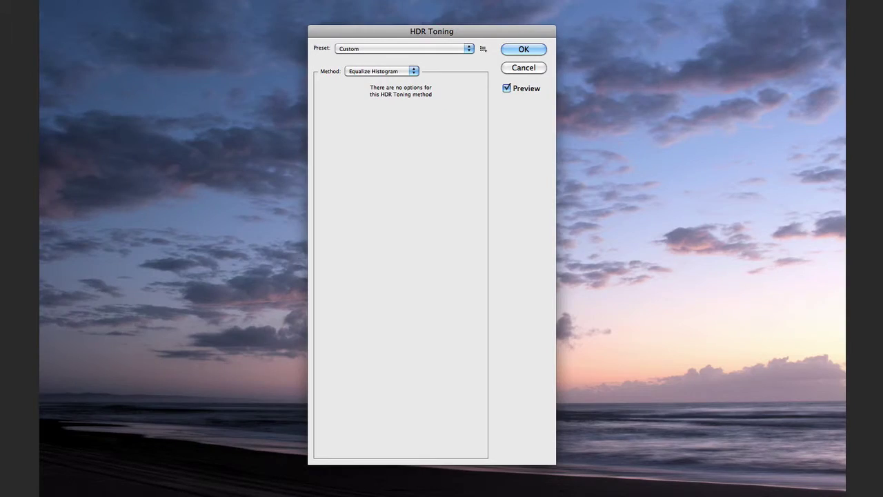
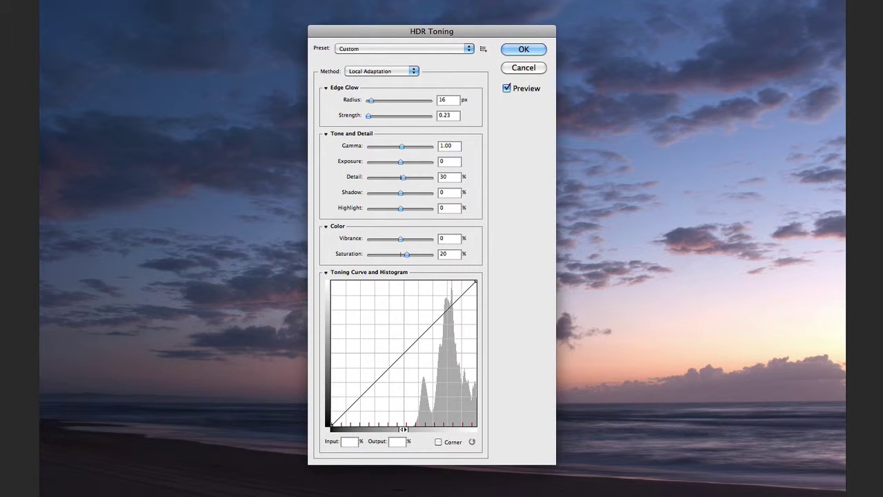
- Under Local Adaptation, raise the edge glow radius to 500 px and strength to 4.00, and compare with the preview off and on
drag(372, 101, 430, 101)
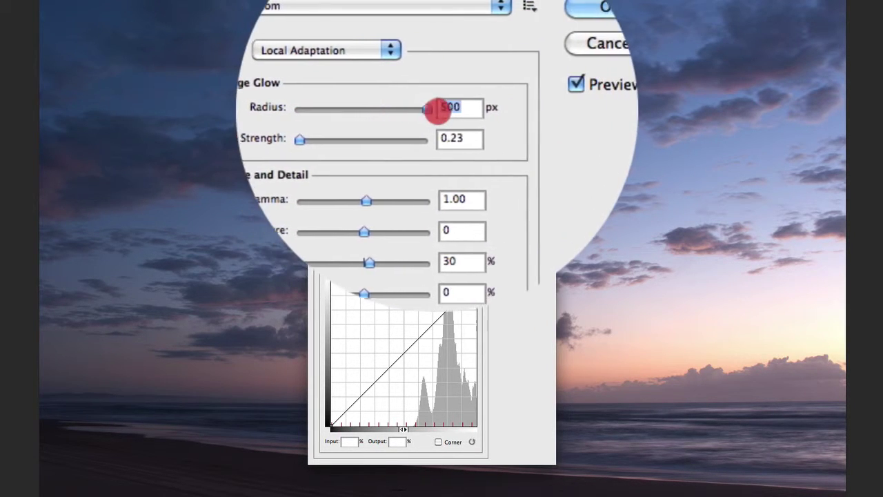
mouse_move(369, 112)
mouse_down()
mouse_move(460, 114)
mouse_move(432, 115)
mouse_up()
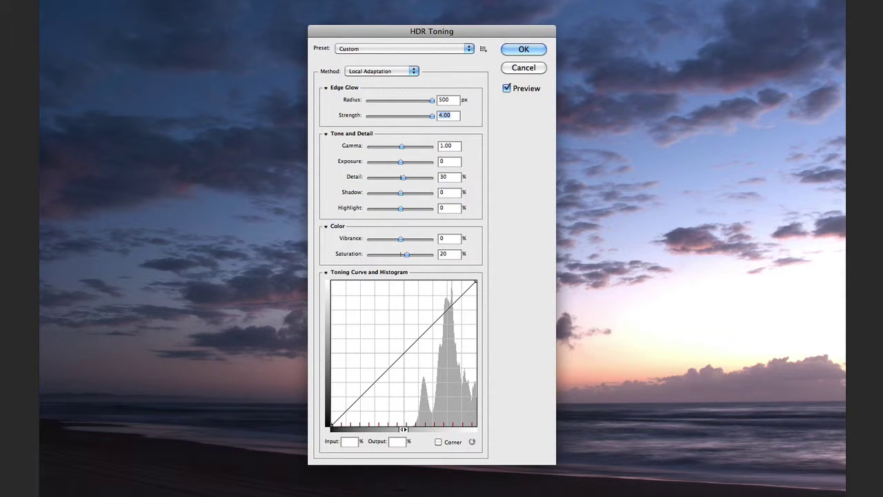
click(507, 89)
click(506, 88)
click(506, 88)
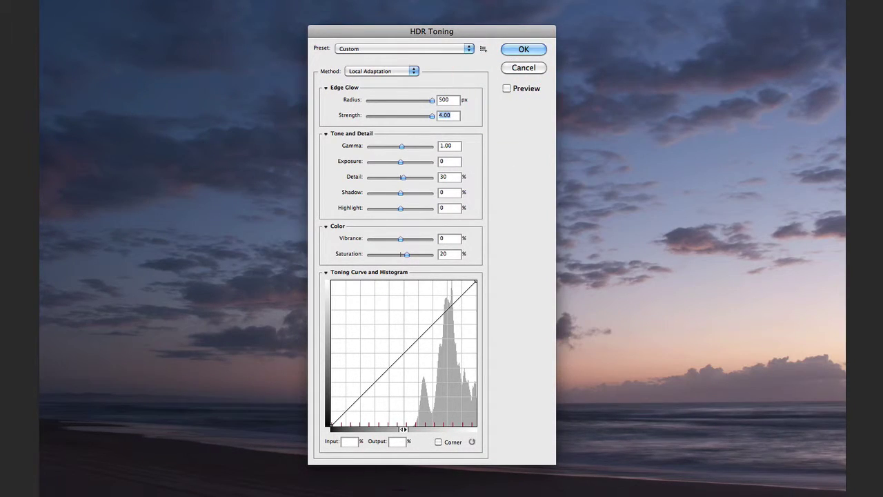
- Set the edge glow radius to 16 px and its strength to 0.23
click(420, 100)
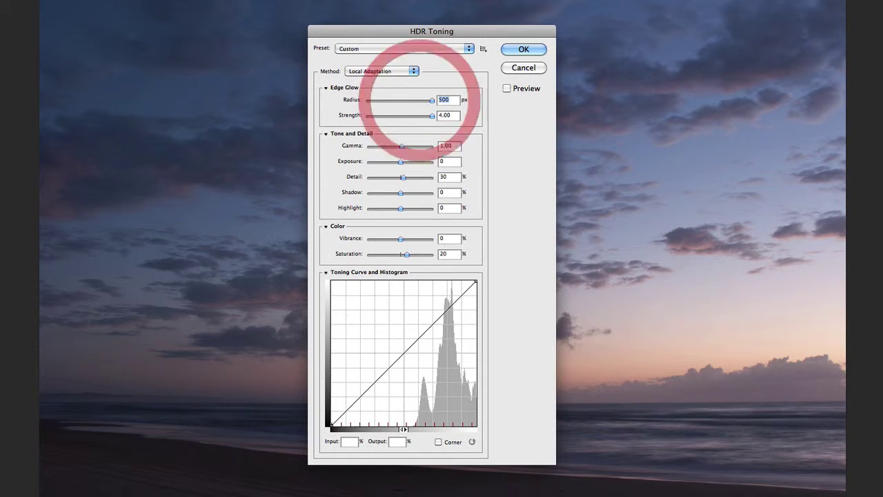
text(16)
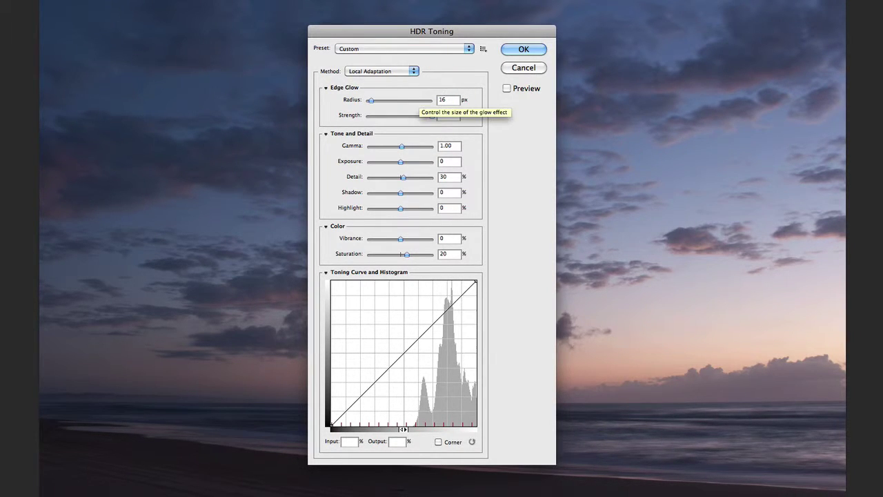
key(Tab)
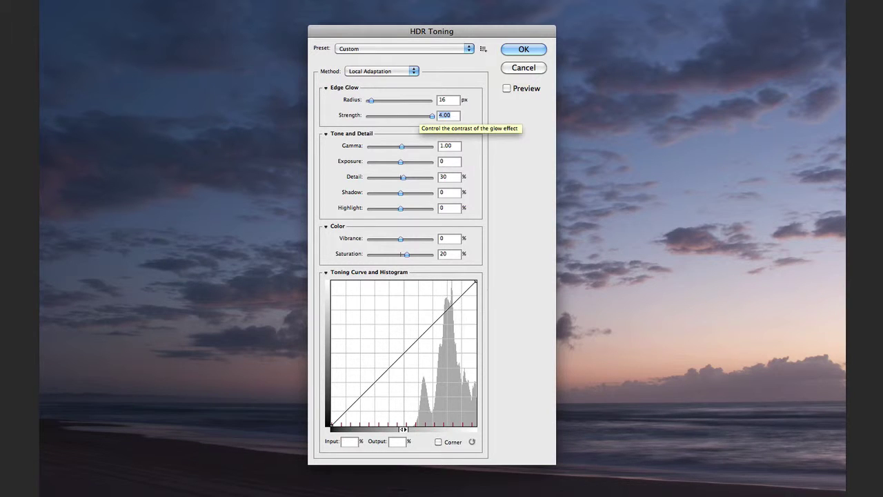
text(0.23)
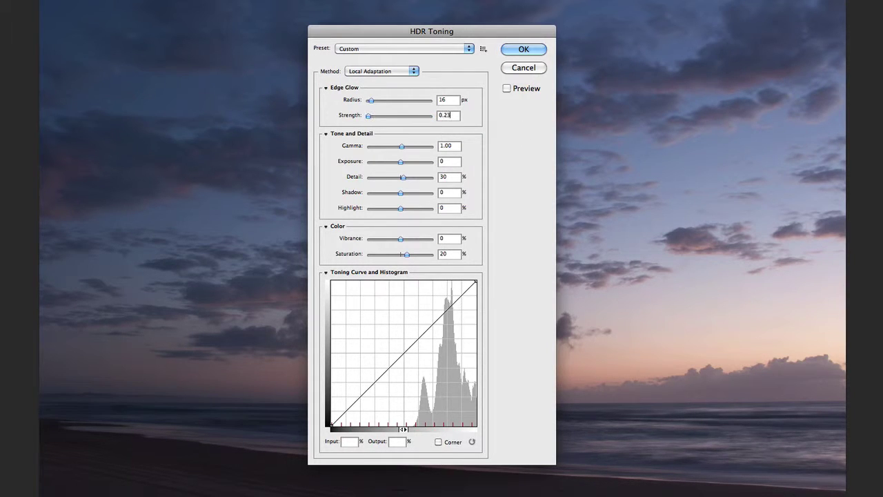
click(448, 100)
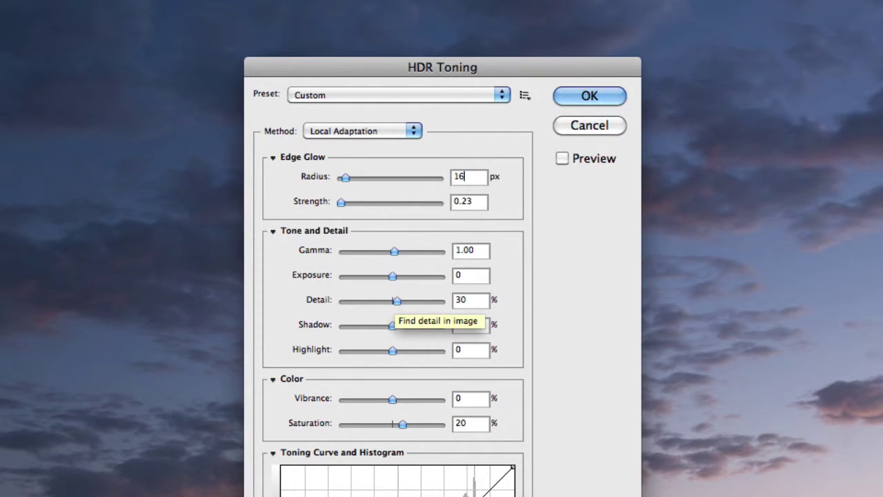
- Raise the Detail amount to +217% with the preview enabled
drag(397, 301, 430, 300)
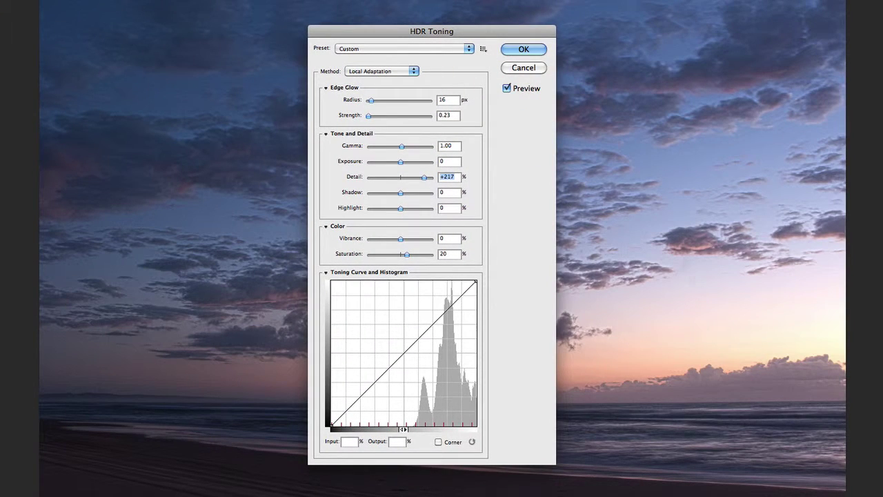
- Bring the Detail amount down to +39% and repeatedly compare the photo with the preview off and on
drag(423, 177, 439, 178)
drag(433, 176, 404, 178)
click(506, 88)
click(507, 88)
click(506, 88)
click(506, 89)
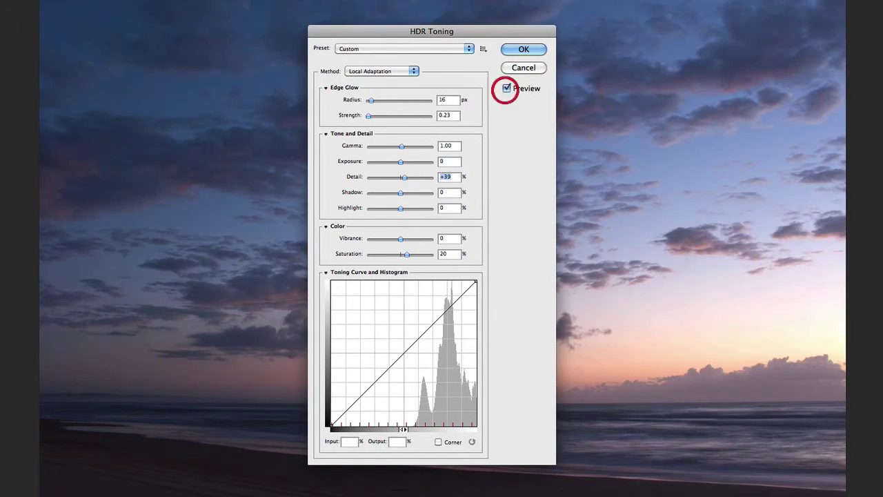
click(506, 88)
click(507, 88)
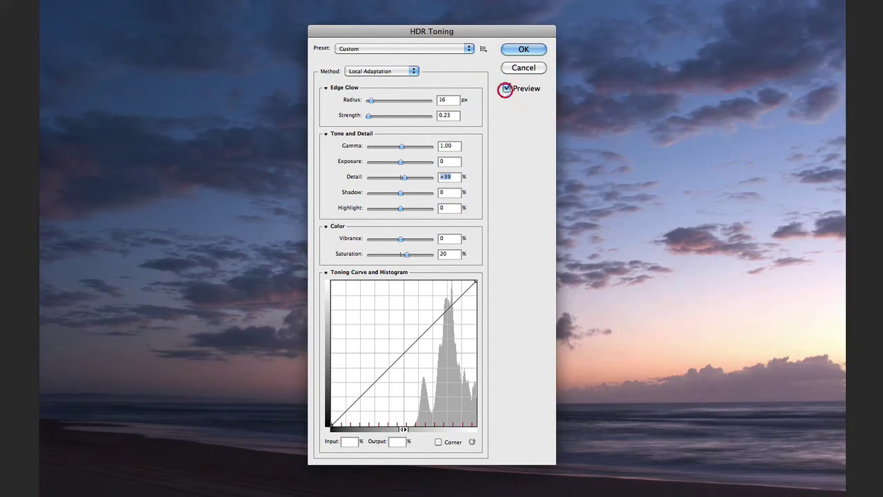
click(506, 88)
click(507, 88)
- Try Shadow at +60% and Highlight at +27%, then return Shadow to -1% and Highlight to 0%
click(400, 193)
mouse_move(400, 193)
mouse_down()
mouse_move(392, 193)
mouse_move(421, 193)
mouse_up()
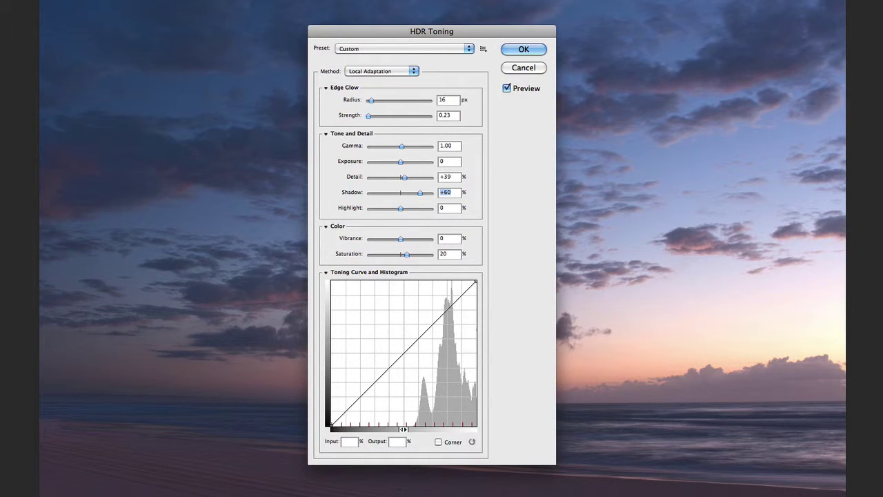
drag(420, 192, 409, 209)
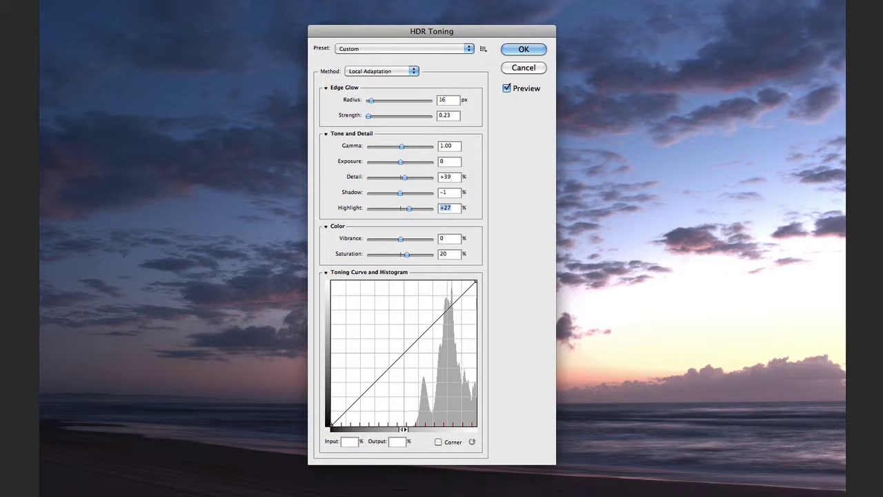
text(0)
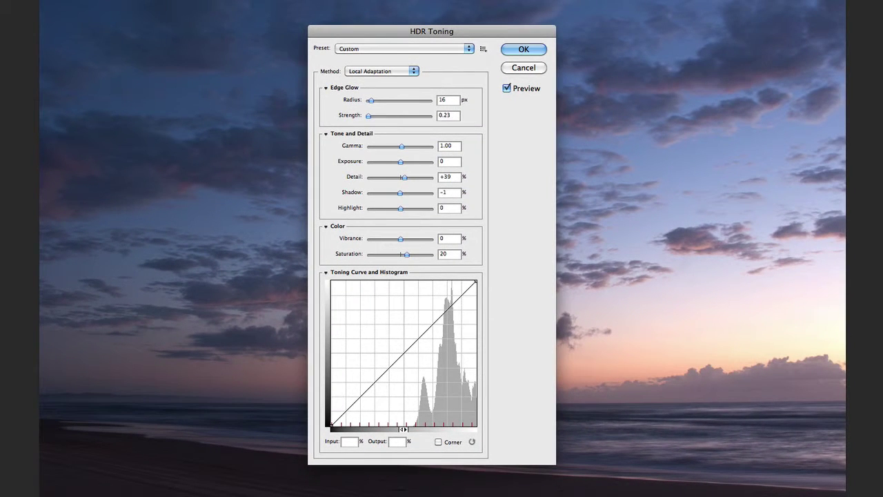
- Set the Detail amount to 30% and the Shadow amount to 0%
double_click(441, 176)
text(30)
double_click(442, 192)
text(0)
- Set the Gamma to 1.94 and lower the Exposure to -1.09
click(452, 145)
click(402, 146)
mouse_move(402, 146)
mouse_down()
mouse_move(384, 146)
mouse_move(394, 161)
mouse_up()
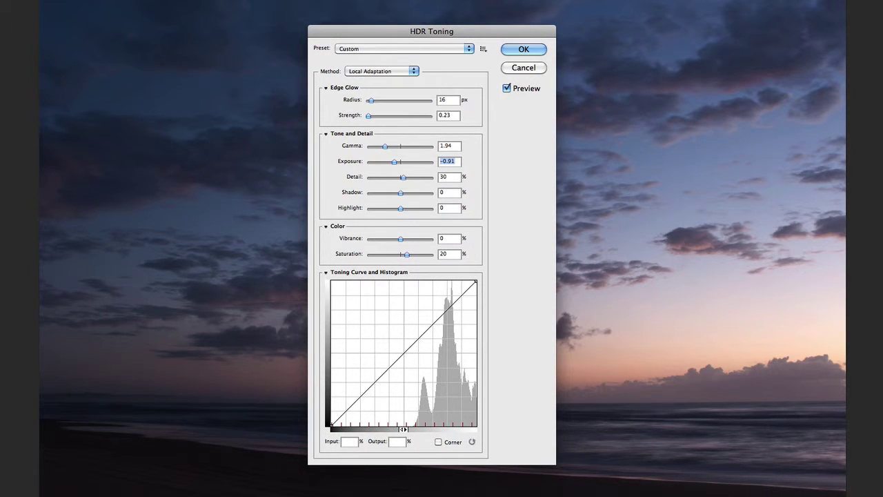
drag(393, 162, 392, 162)
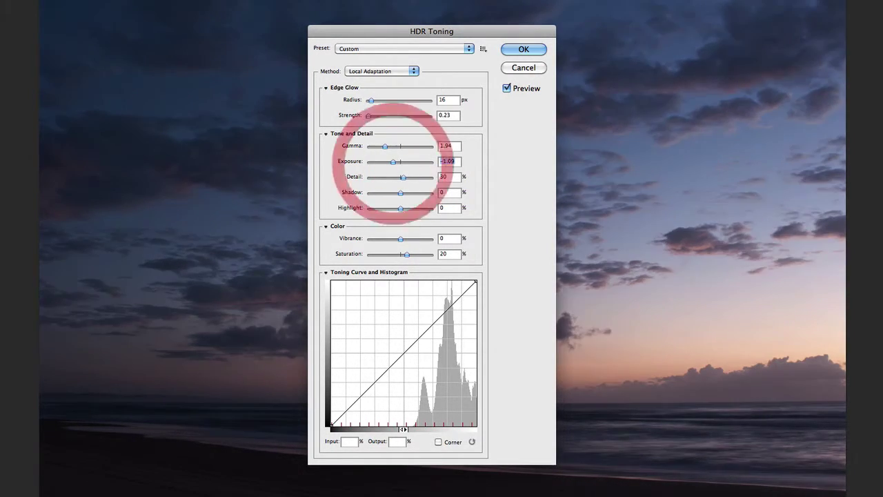
- Brighten the midtones by adding a toning curve point and moving it to input 33%, output 50%
click(401, 353)
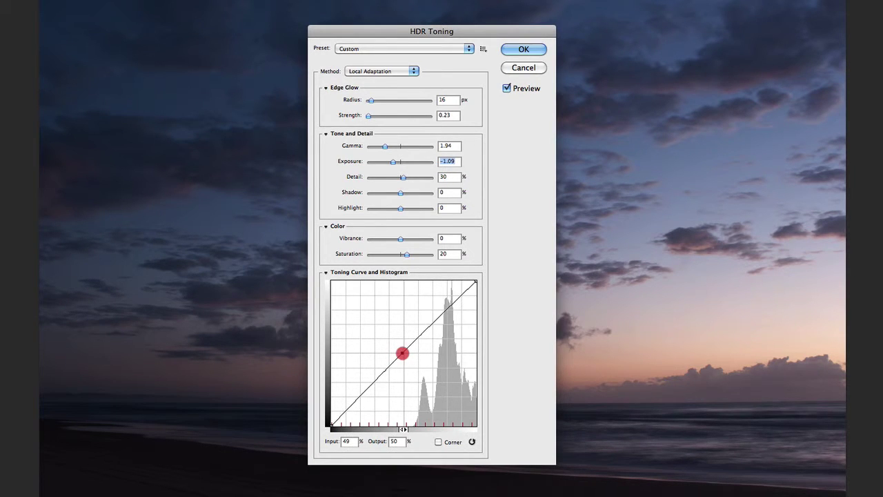
drag(402, 352, 378, 353)
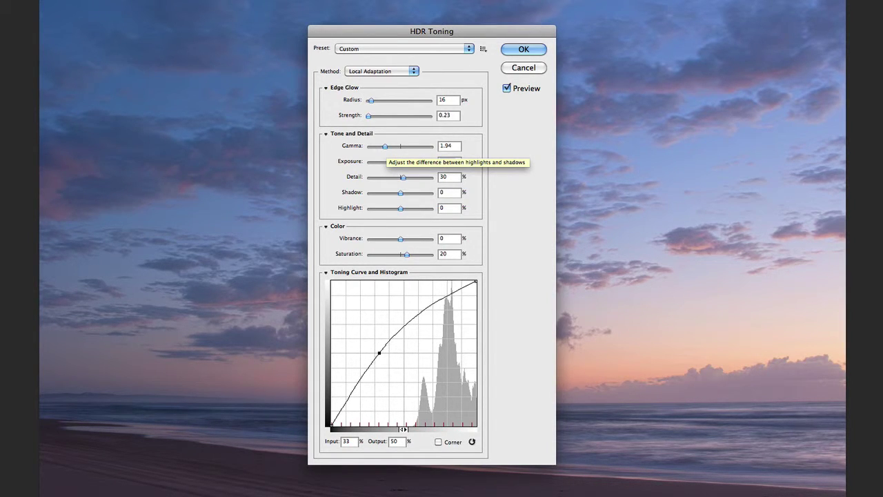
click(448, 161)
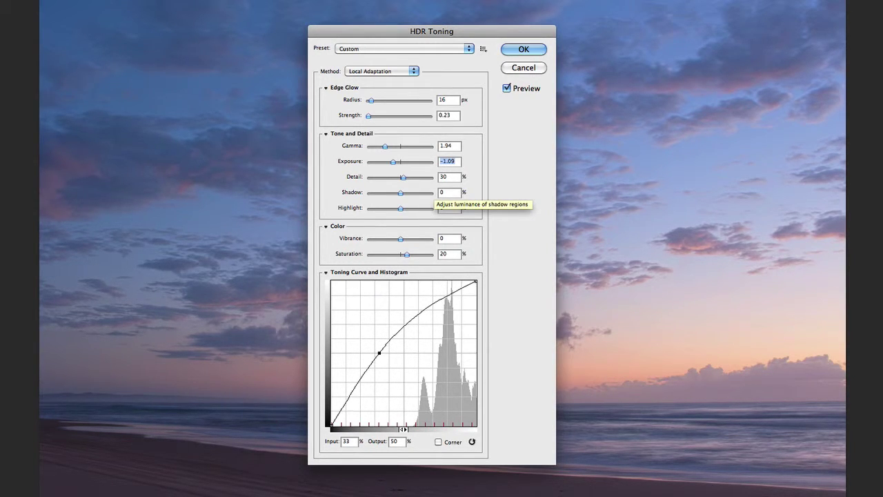
- Raise the Gamma to 2.52 and lower the Highlight amount to -8%
drag(385, 147, 379, 146)
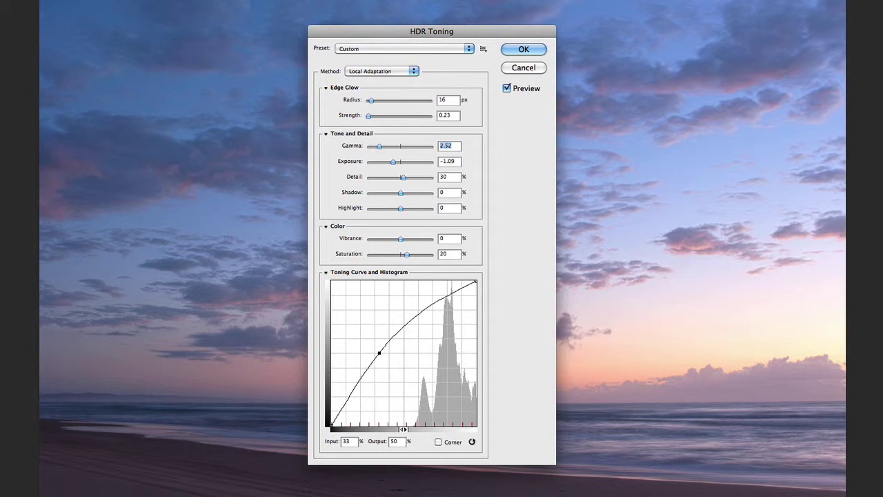
click(379, 146)
drag(400, 207, 398, 208)
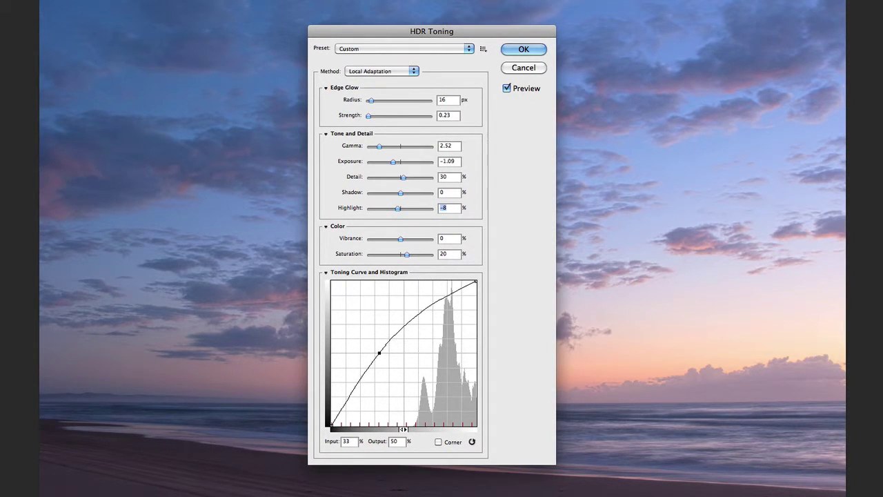
- Brighten the image further by moving the toning curve's midtone point to input 30%, output 50%
drag(379, 352, 375, 353)
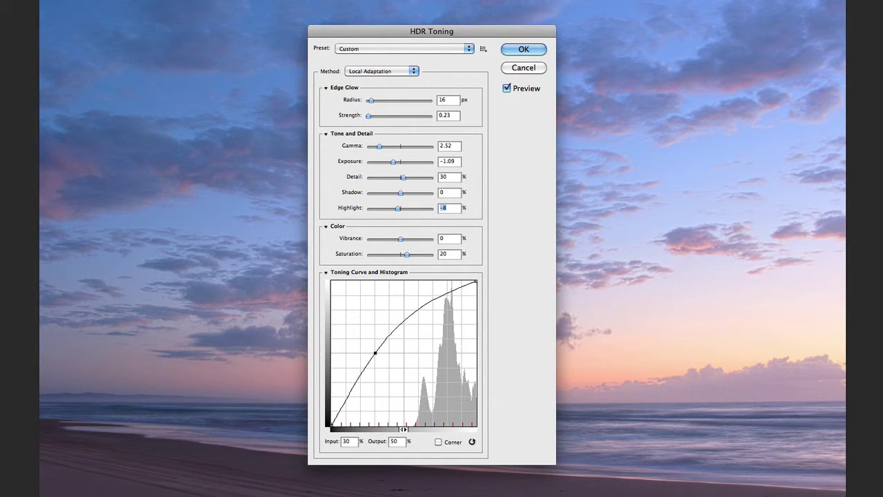
click(375, 352)
- Refine the Tone and Detail values: Shadow +13%, Detail +13%, Gamma 2.45 and Highlight -3%
drag(400, 192, 401, 178)
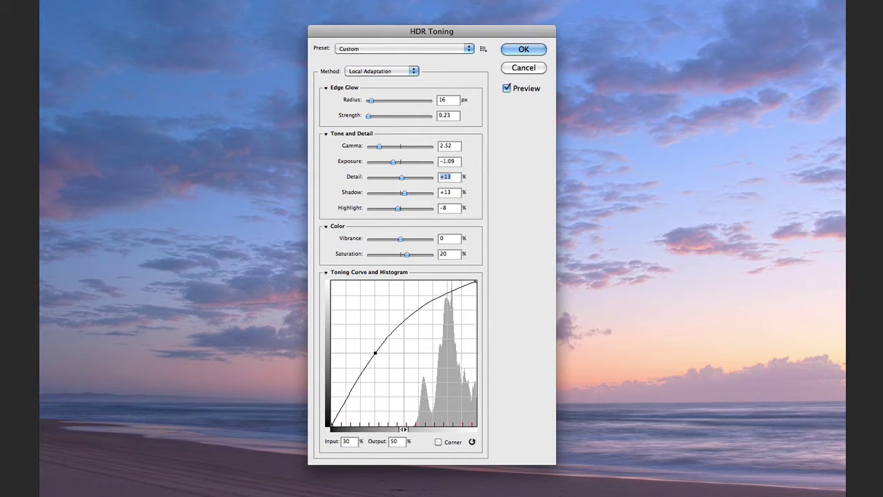
drag(379, 146, 380, 146)
drag(398, 208, 400, 208)
- Add four toning curve points: three in the lower part, including 6%/11% and 15%/28%, and one at input 64%, output 83%
click(341, 409)
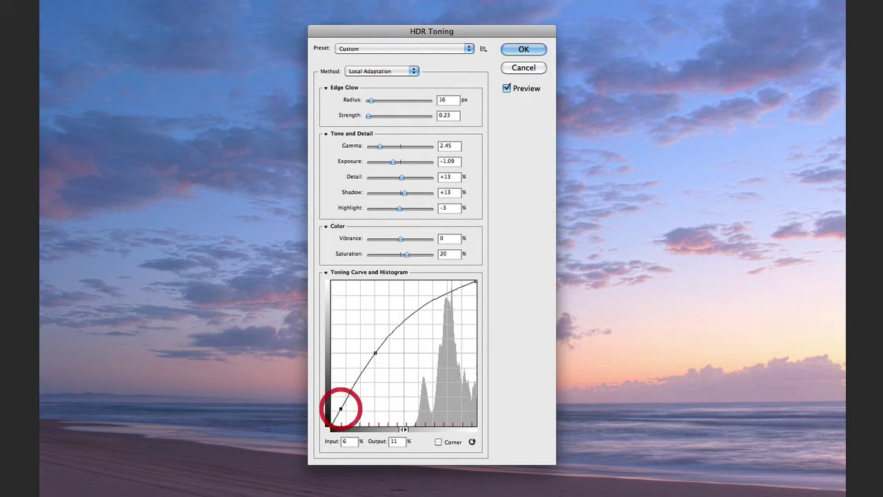
click(353, 384)
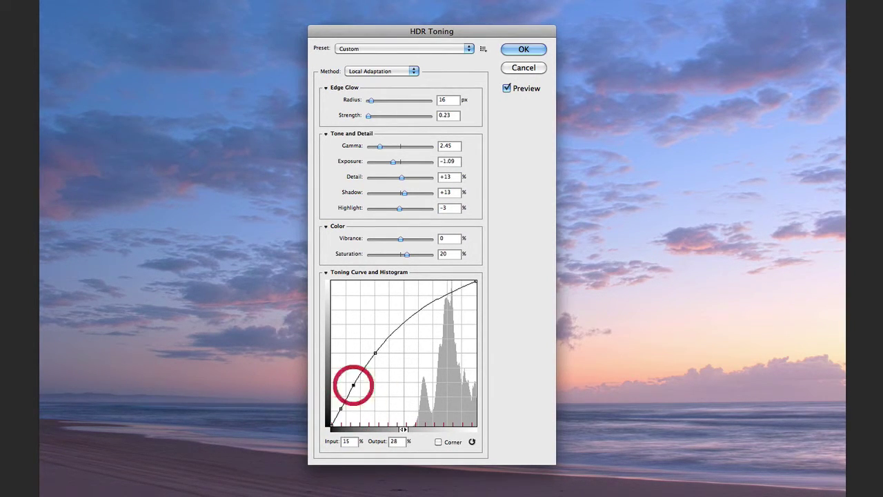
click(363, 366)
click(423, 305)
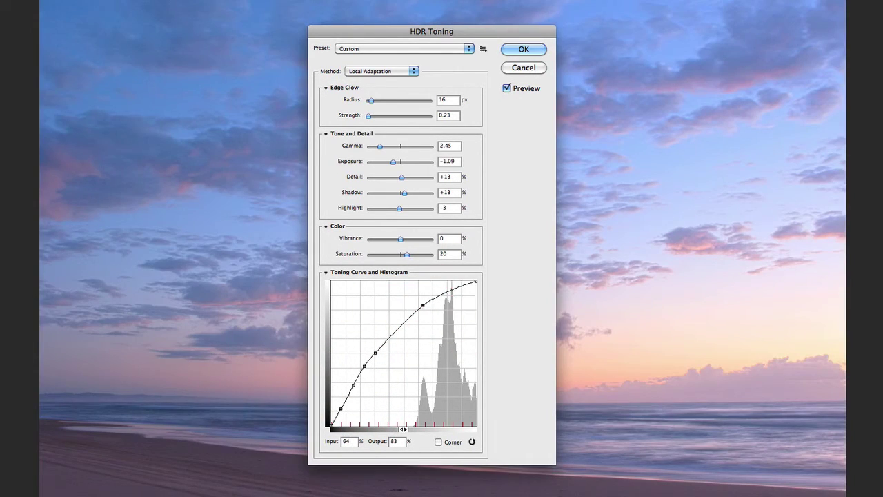
- Move the uppermost added curve point to input 62%, output 82%, and add another point at input 44%, output 67%
drag(423, 305, 421, 302)
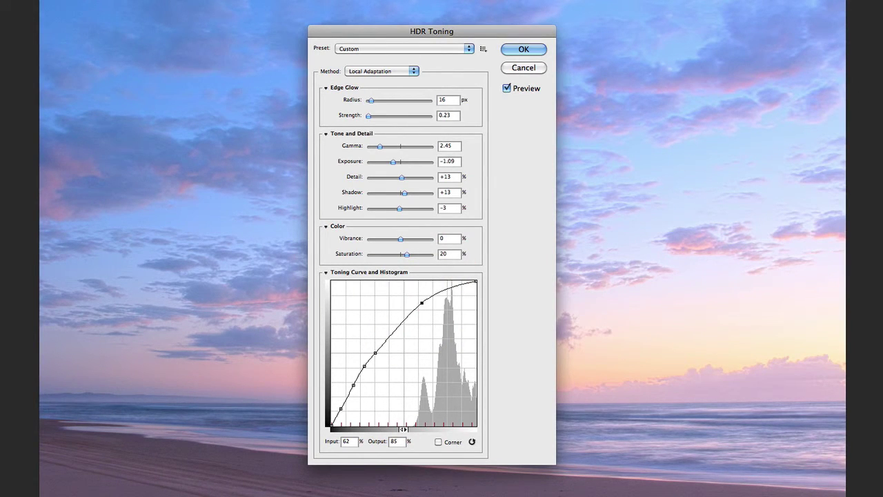
drag(422, 303, 422, 306)
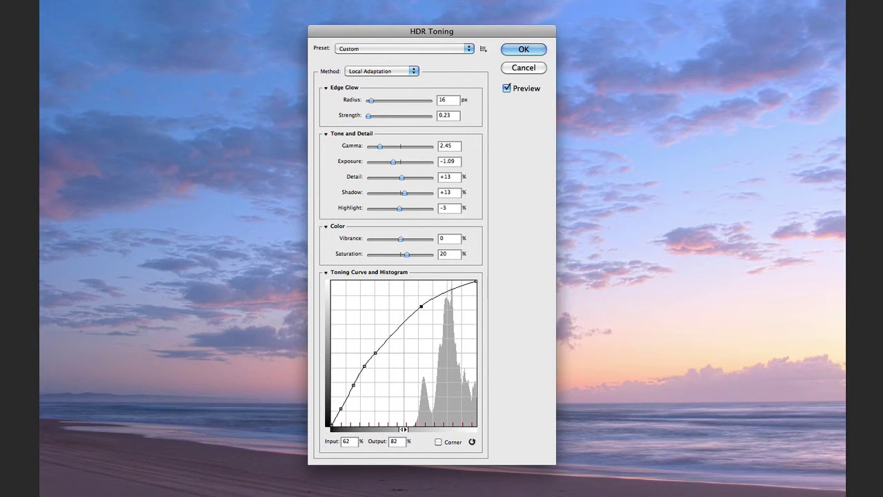
click(421, 306)
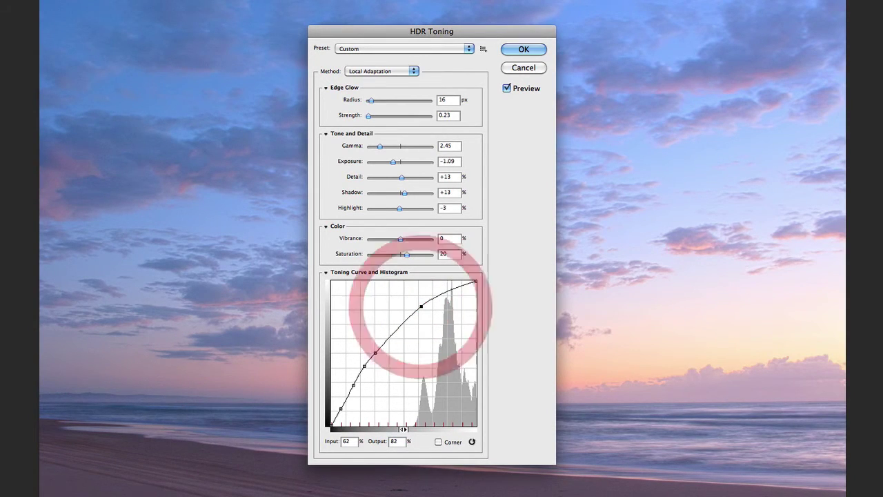
click(395, 329)
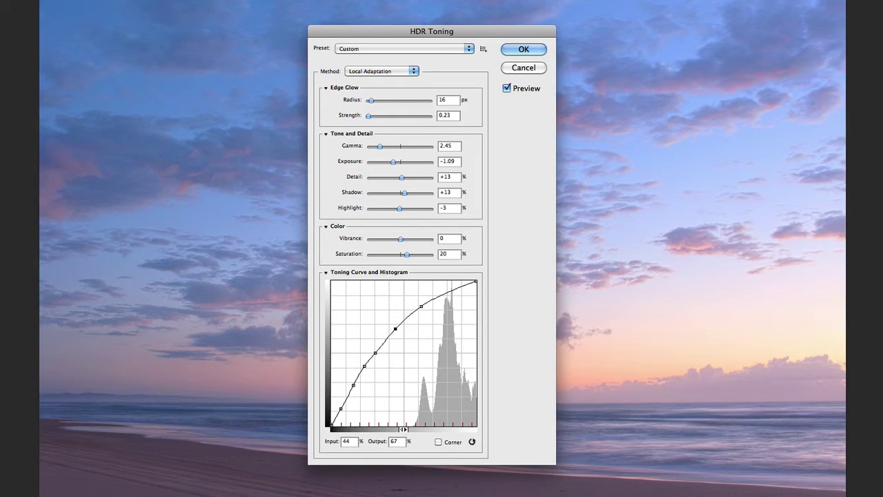
- Move the HDR Toning dialog off the middle of the photo and compare the image with the preview off and on
click(489, 31)
drag(489, 32, 166, 31)
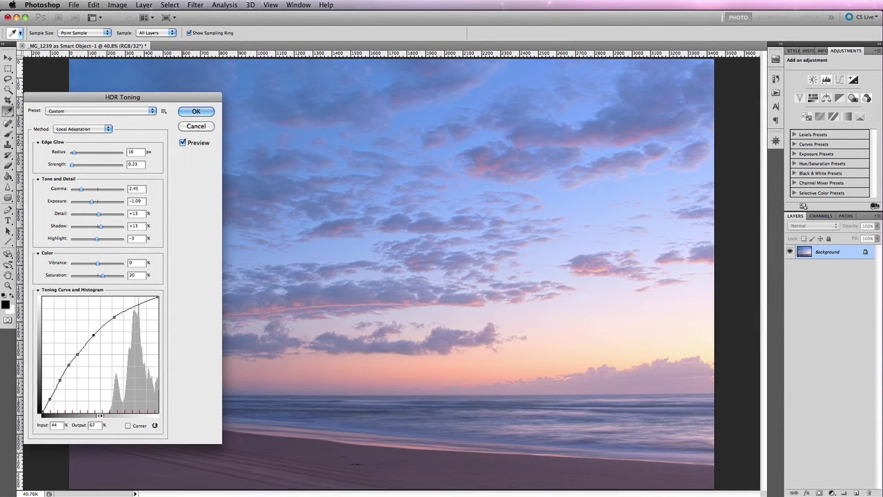
click(182, 142)
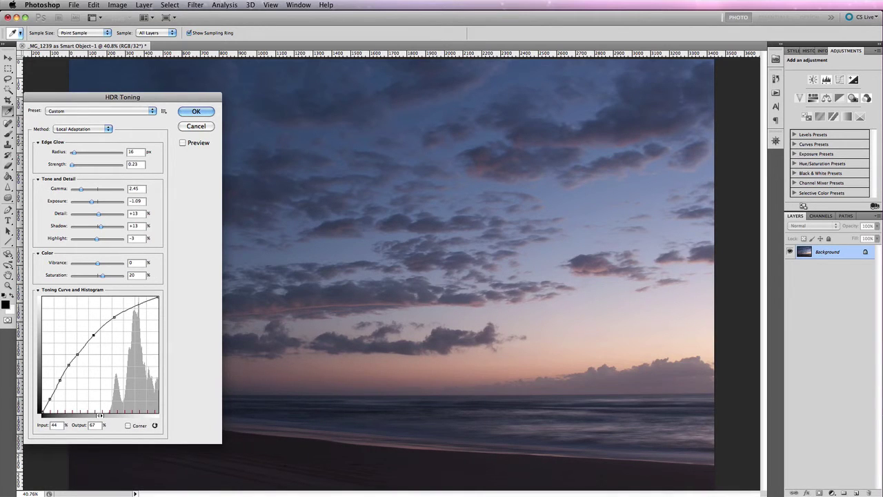
click(182, 143)
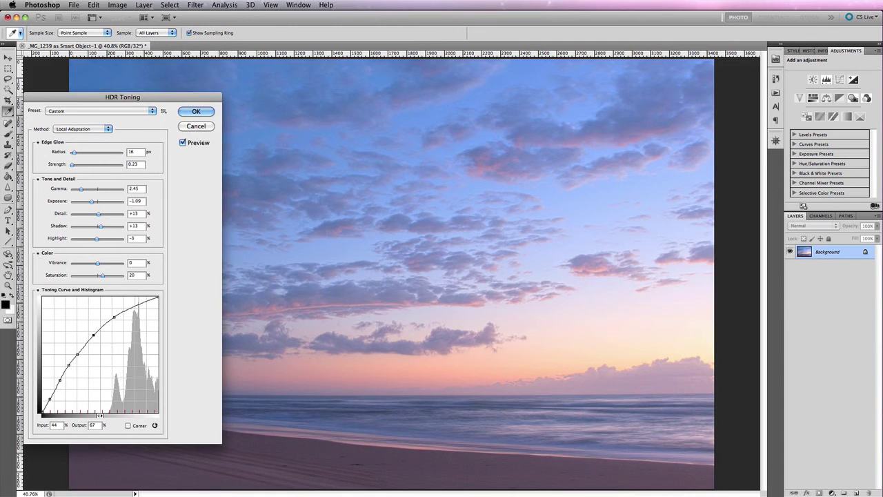
- Raise Saturation to +34% and Detail to +23%, and check the result with the preview off and on
drag(102, 276, 107, 276)
drag(98, 214, 100, 214)
click(183, 142)
click(183, 142)
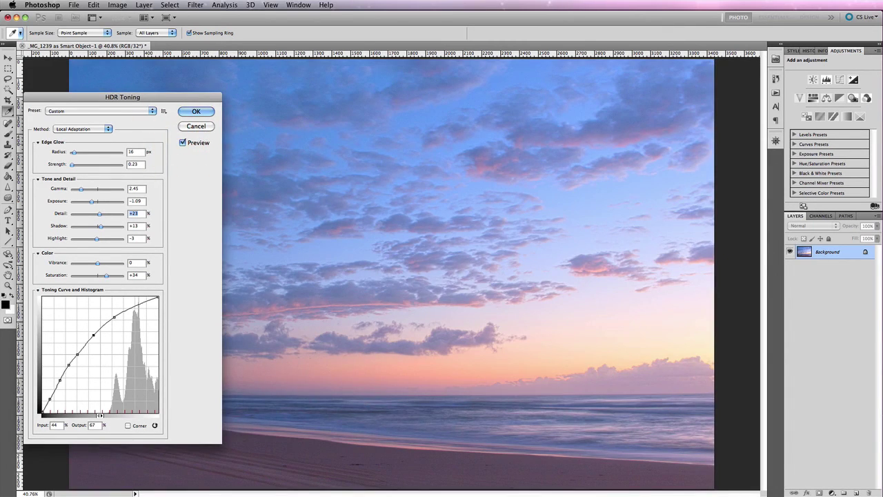